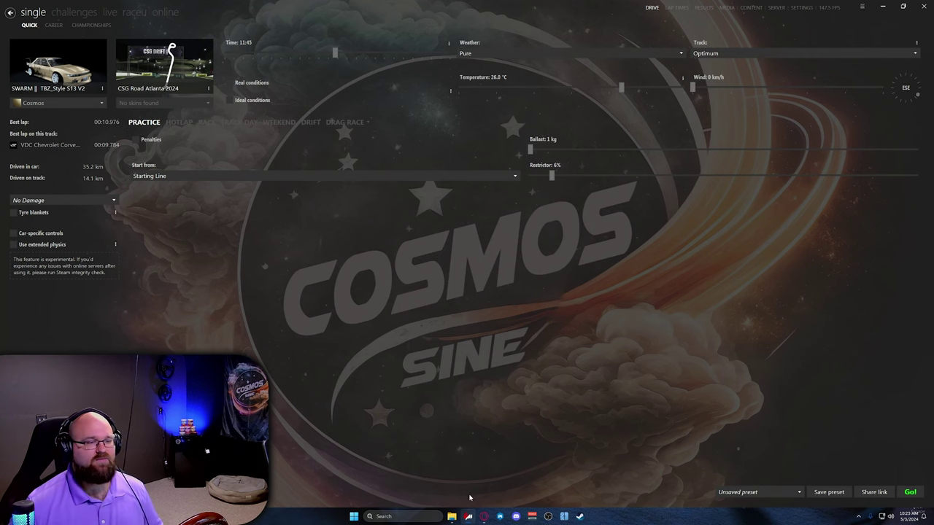
Bring up the NordVPN router port-forwarding guide and read down to the Xfinity and AT&T steps.
left_click(484, 516)
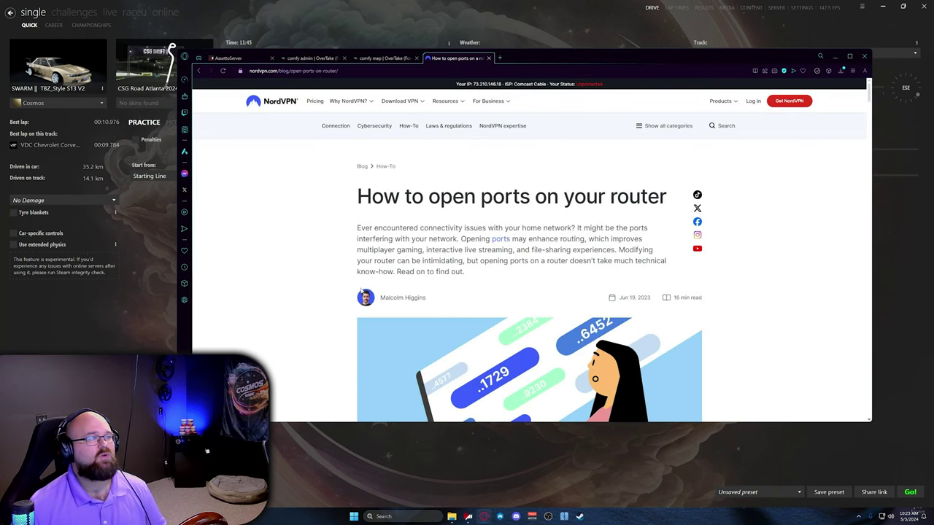
scroll(435, 222, "down", 3)
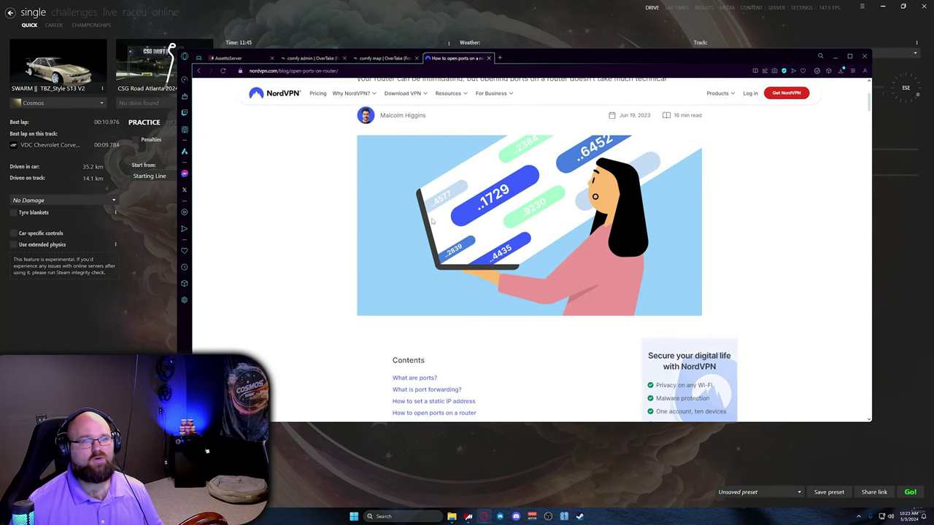
scroll(432, 220, "down", 10)
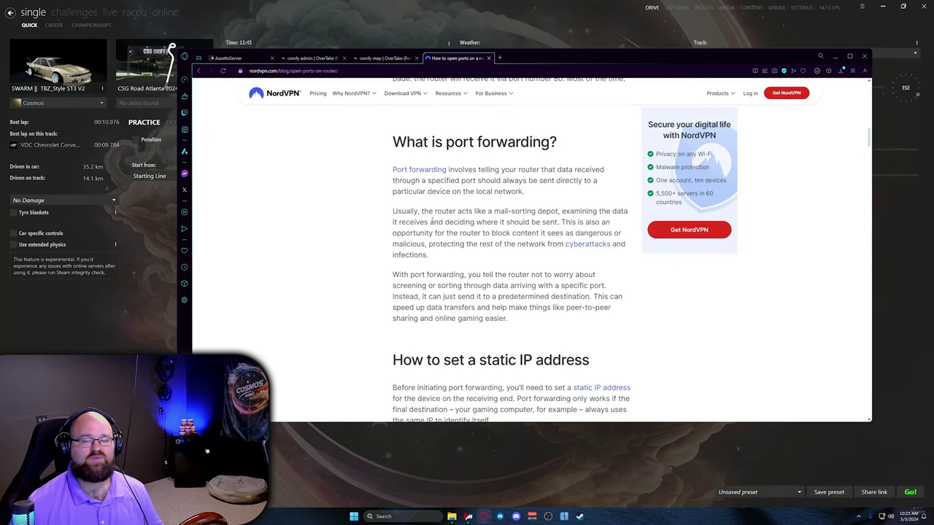
scroll(432, 220, "down", 10)
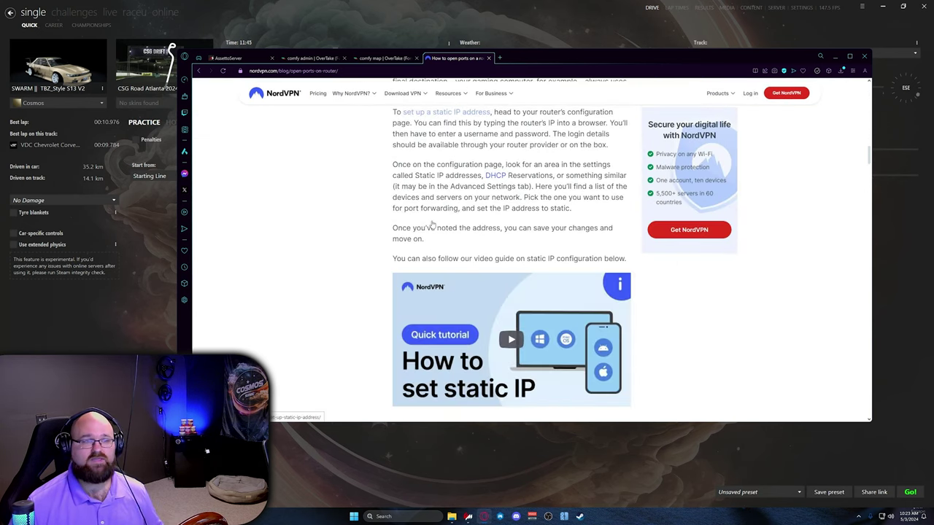
scroll(432, 223, "down", 5)
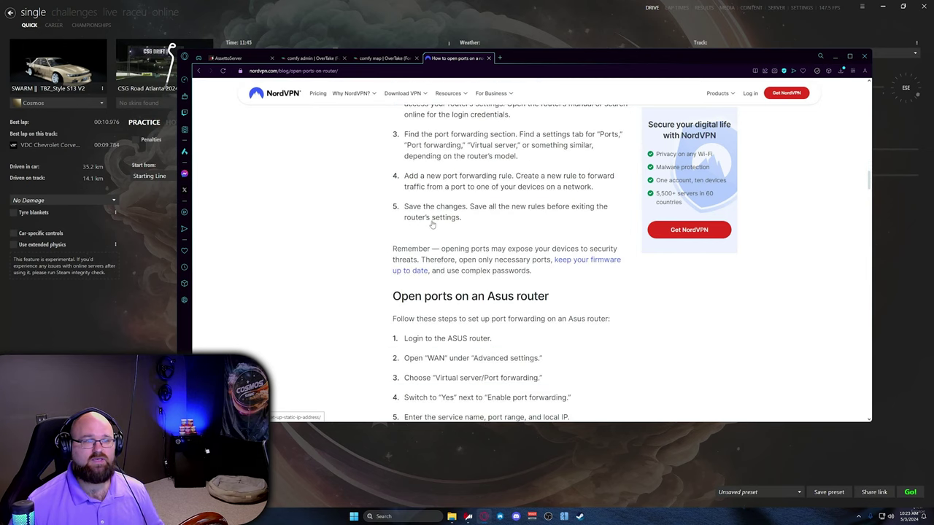
scroll(479, 204, "down", 4)
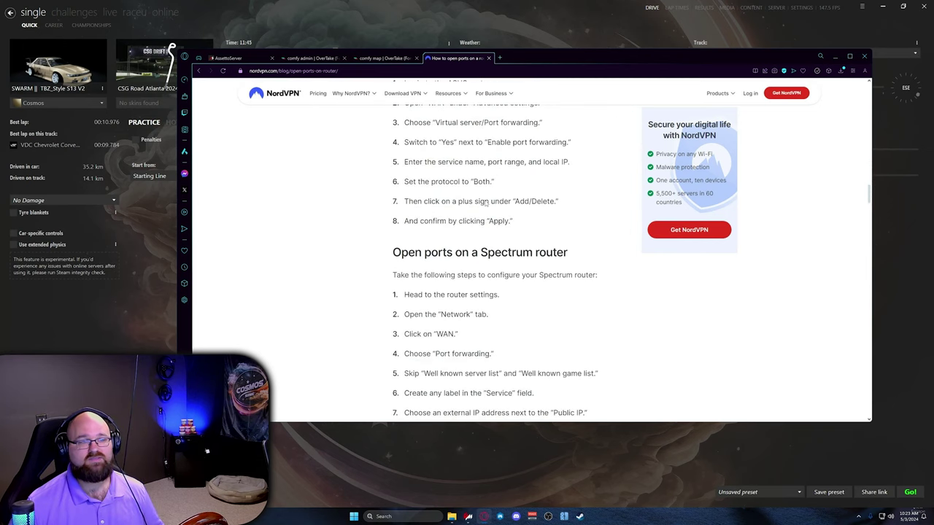
scroll(479, 204, "down", 5)
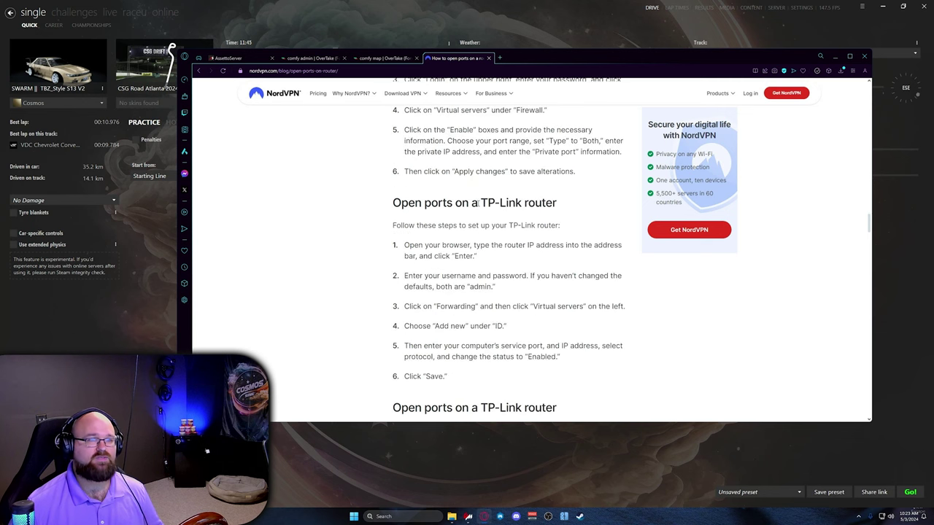
scroll(479, 203, "down", 8)
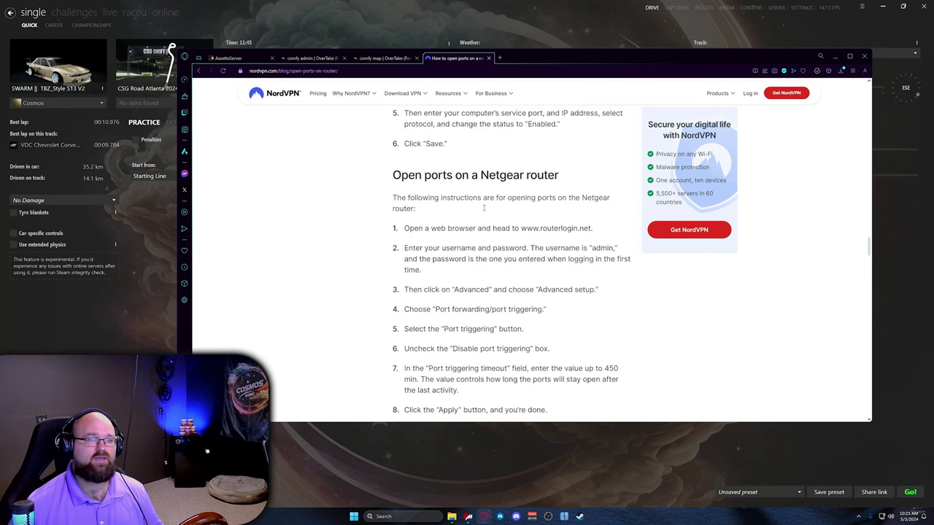
scroll(482, 211, "down", 8)
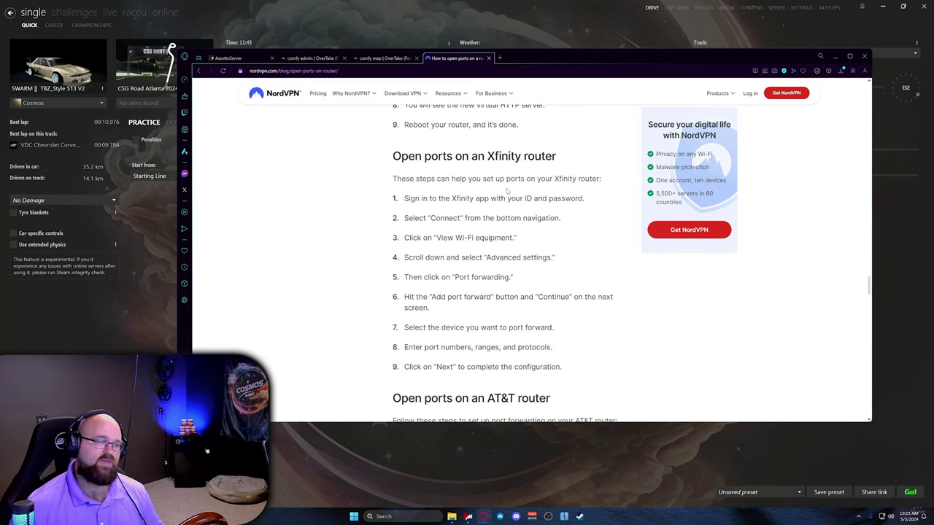
scroll(508, 191, "down", 3)
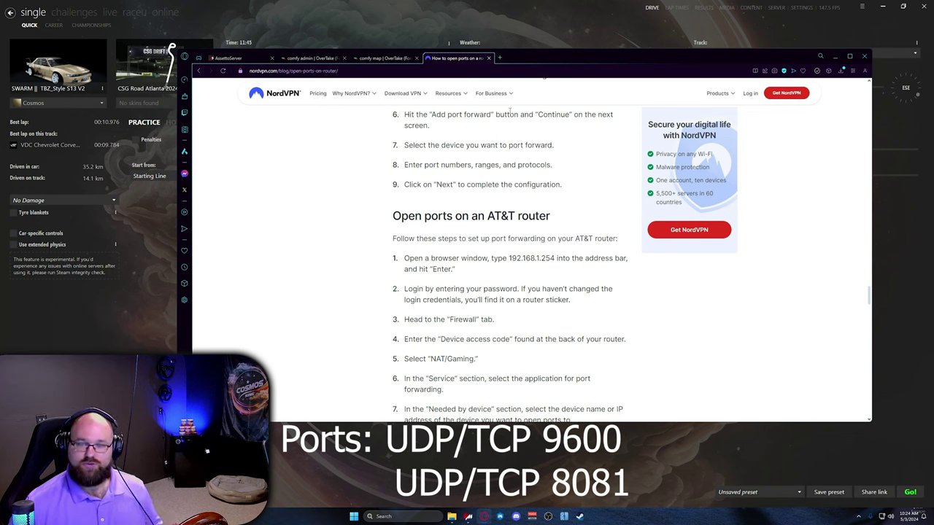
Show the assettoserver.org homepage and expand the 0.0.54 version dropdown to see the offered versions.
left_click(243, 63)
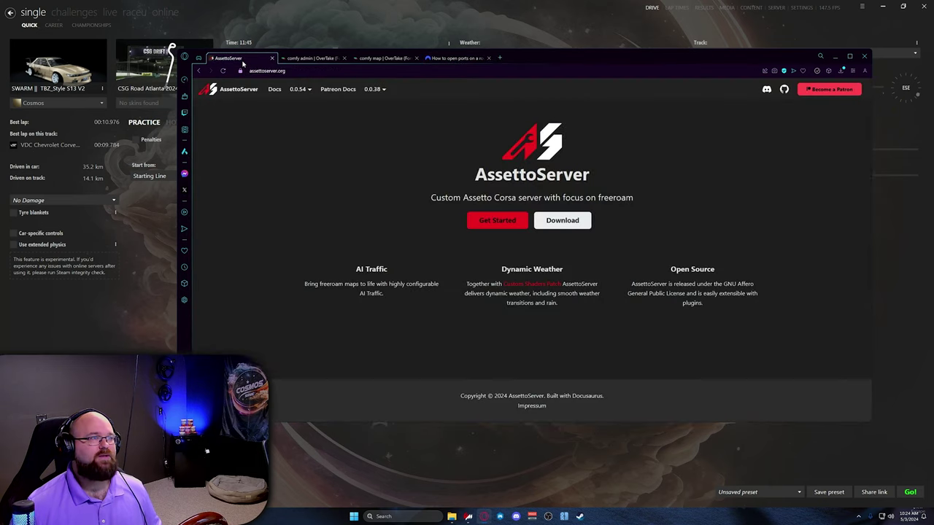
left_click(288, 71)
left_click(298, 90)
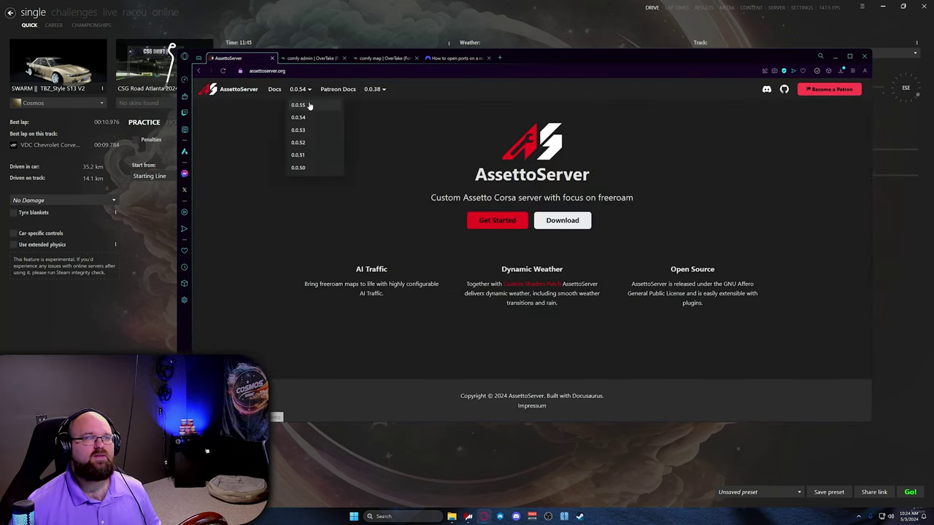
mouse_move(296, 97)
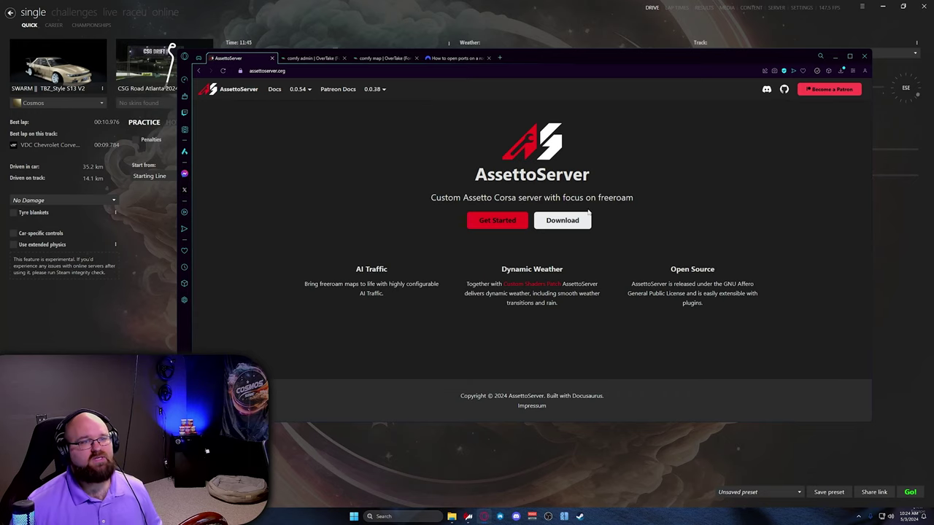
Download assetto-server-win-x64.zip from the Assets of the GitHub v0.0.54 release.
left_click(567, 224)
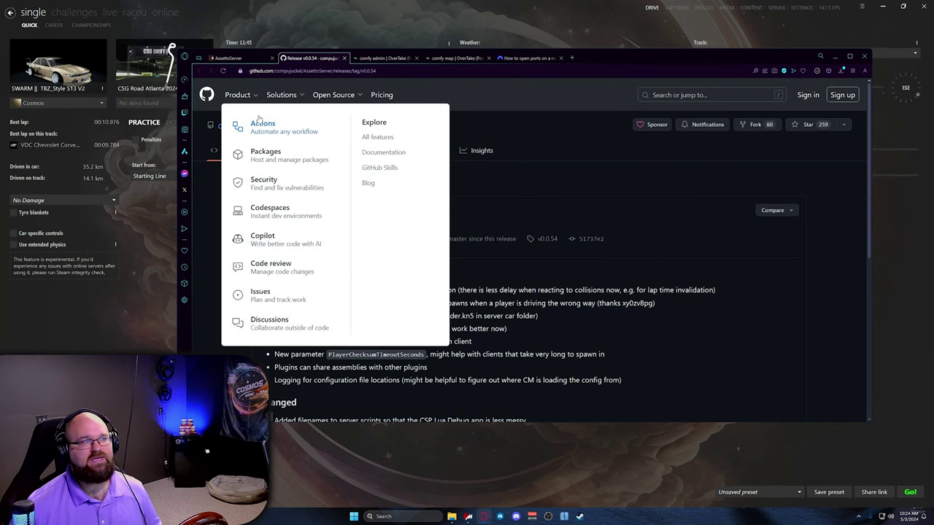
scroll(694, 225, "down", 3)
scroll(574, 194, "down", 6)
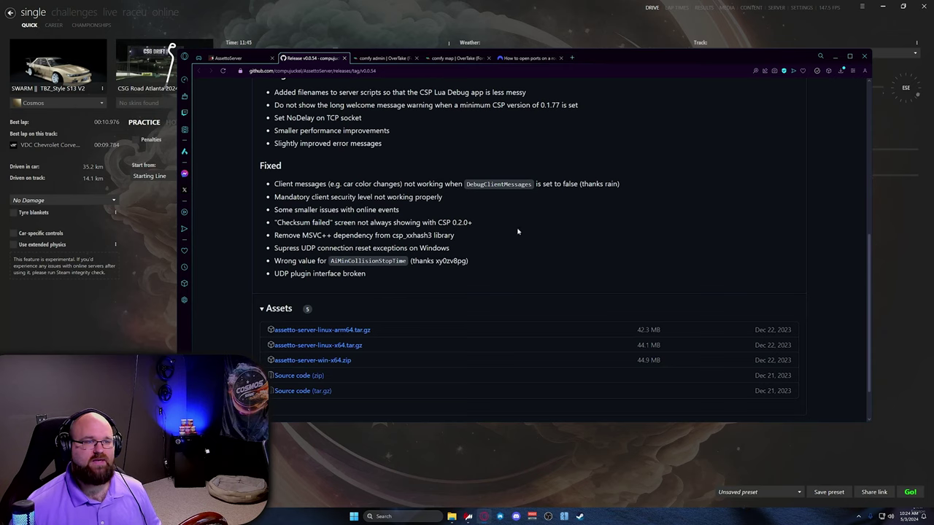
left_click(332, 363)
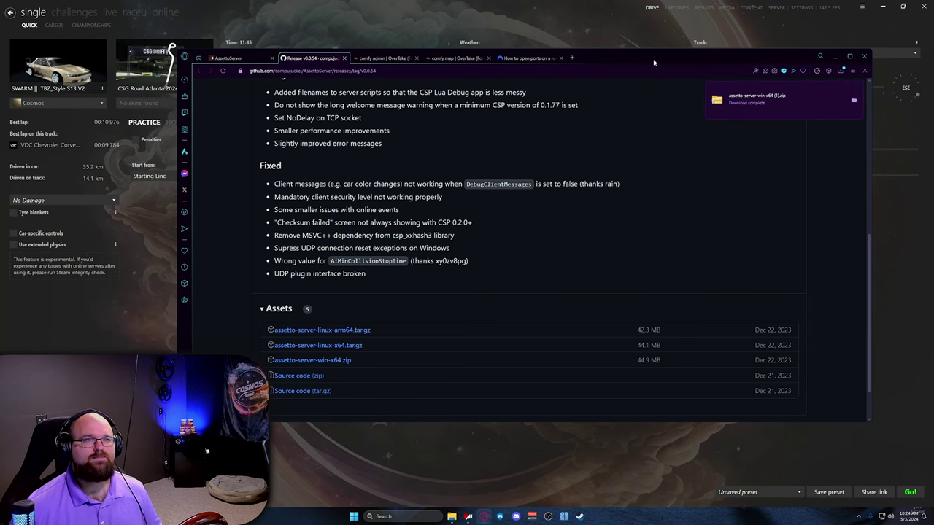
left_click_drag(607, 52, 628, 53)
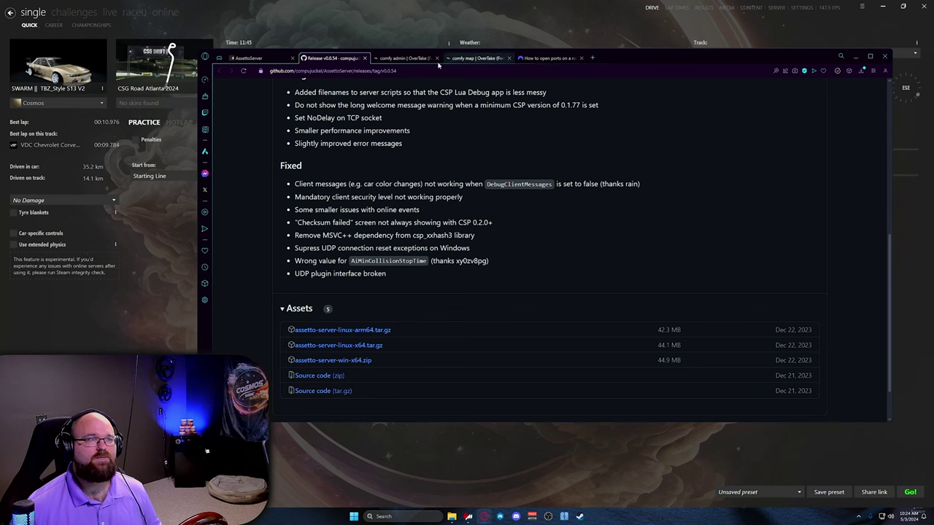
Download the comfy admin 0.07 archive, comfy_admin (1).7z, from its OverTake page.
left_click(392, 58)
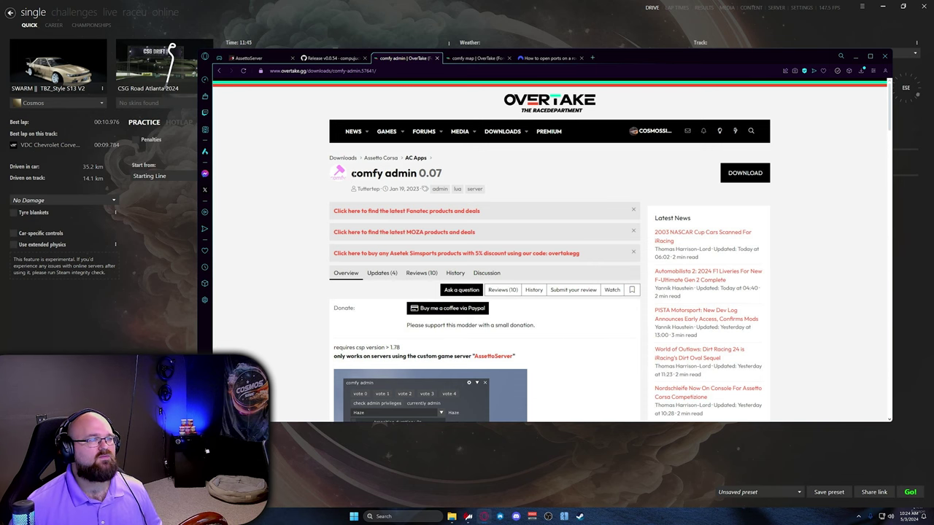
scroll(418, 227, "down", 3)
scroll(418, 227, "down", 2)
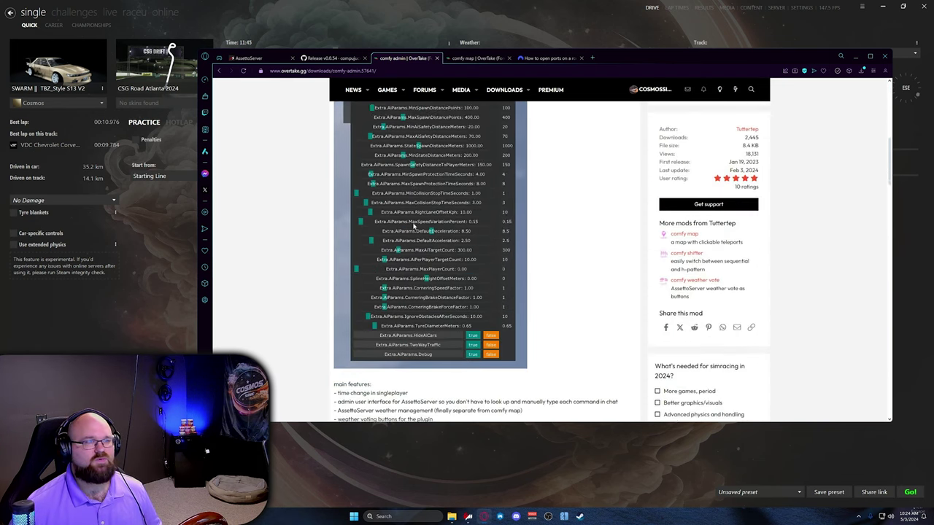
scroll(412, 228, "up", 2)
scroll(411, 229, "up", 1)
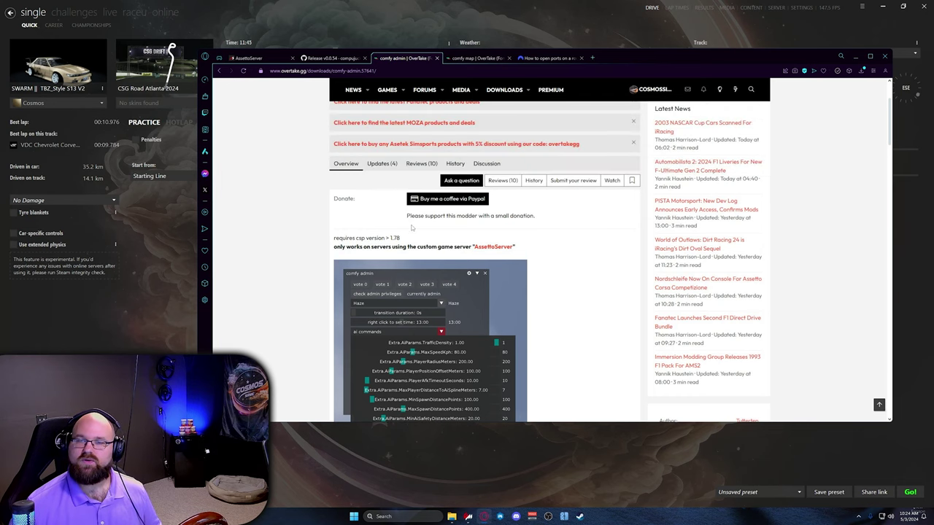
scroll(412, 228, "up", 2)
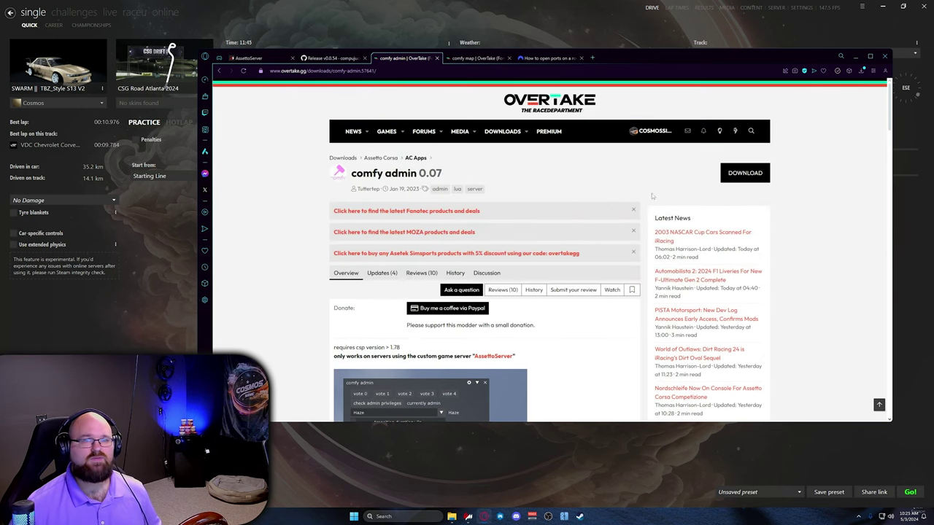
left_click(734, 177)
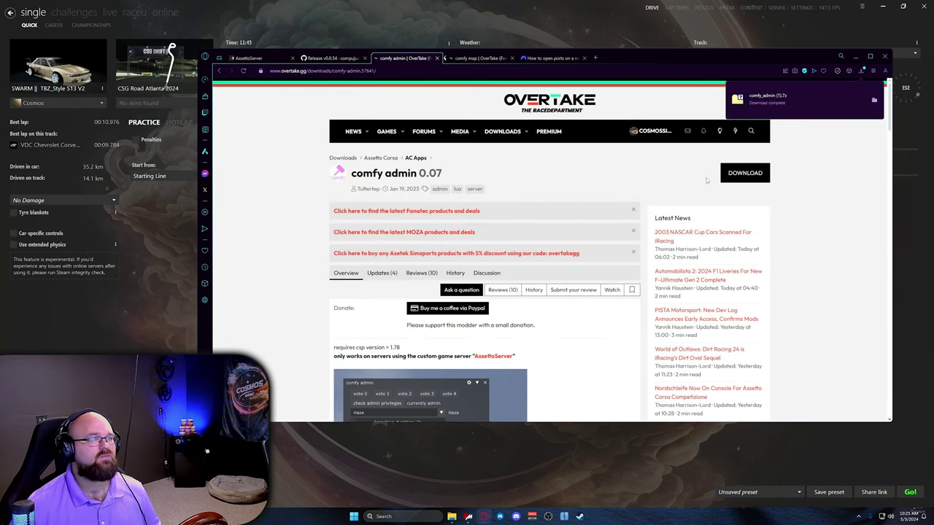
Download comfy_map.7z from the comfy map 0.008 page on OverTake.
left_click(478, 59)
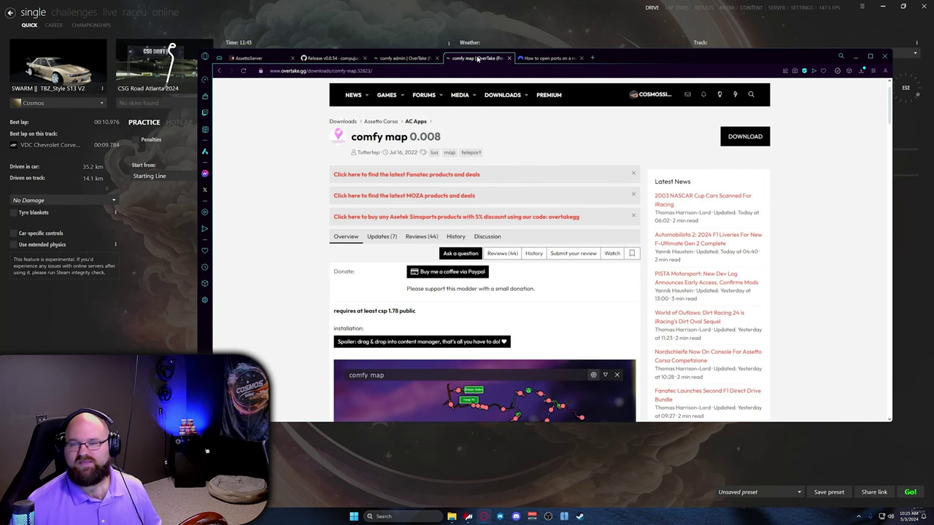
scroll(437, 159, "down", 3)
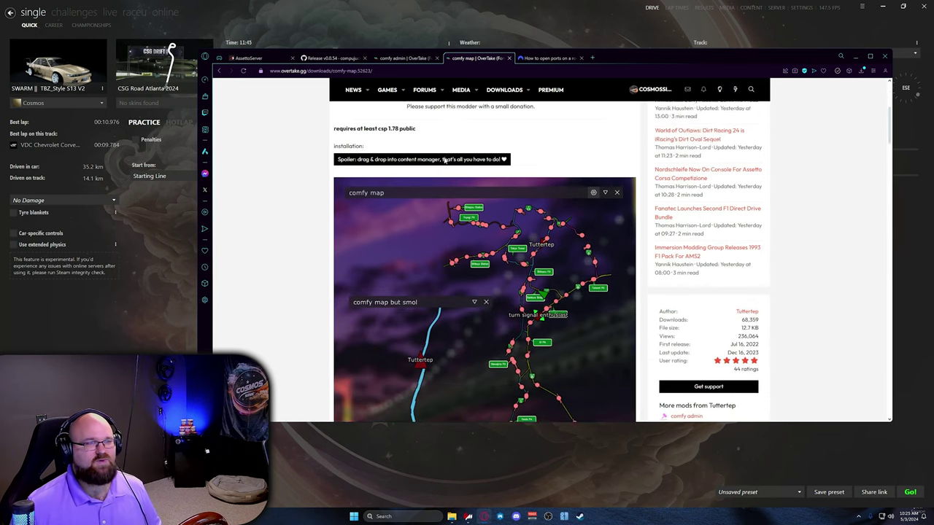
scroll(452, 175, "down", 3)
scroll(481, 216, "up", 3)
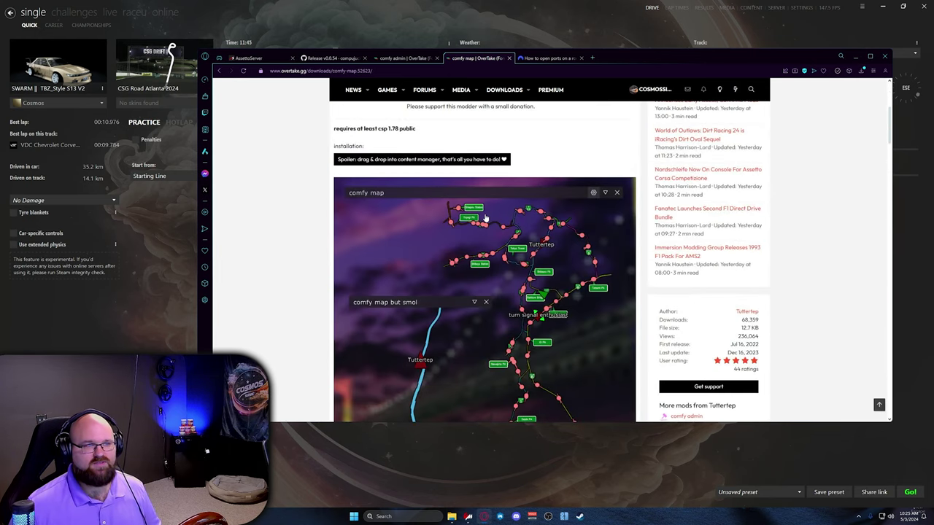
scroll(485, 217, "up", 3)
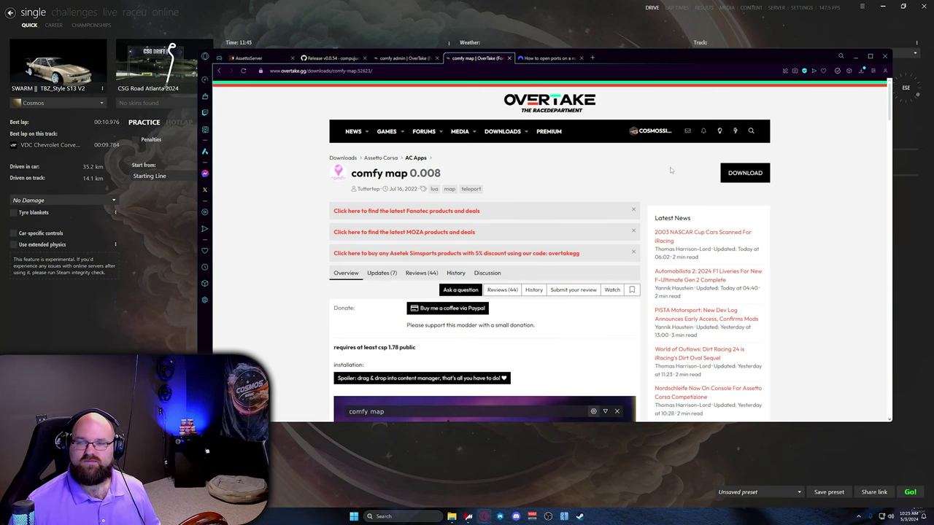
scroll(513, 254, "down", 3)
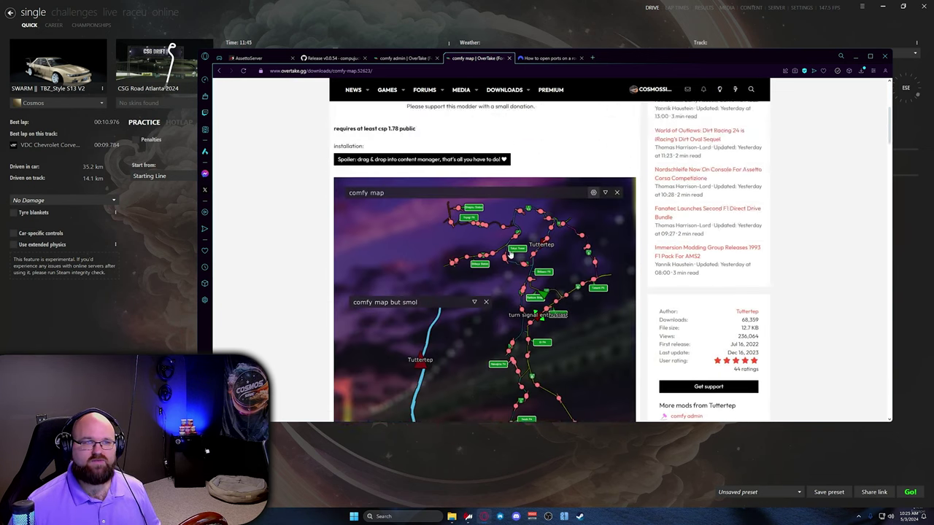
scroll(513, 254, "up", 3)
left_click(727, 178)
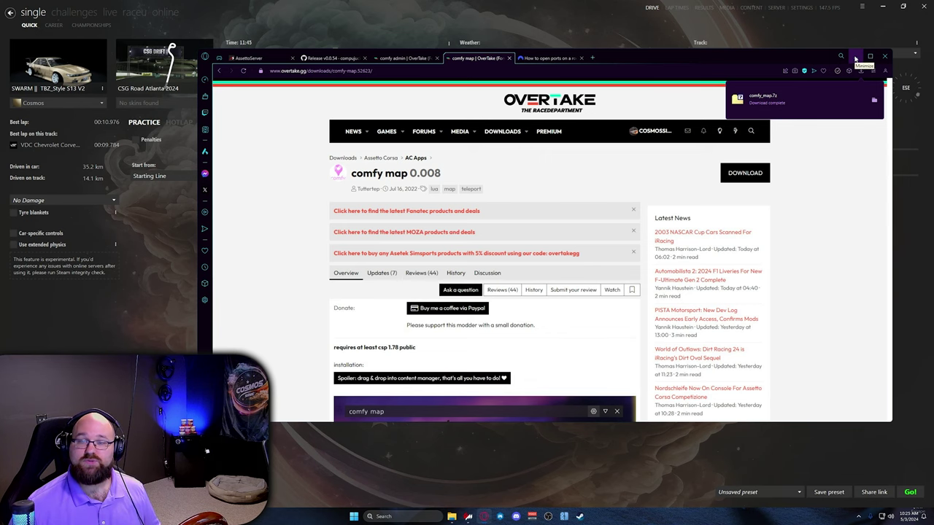
Minimize the browser and show Content Manager's Appearance settings.
left_click(856, 58)
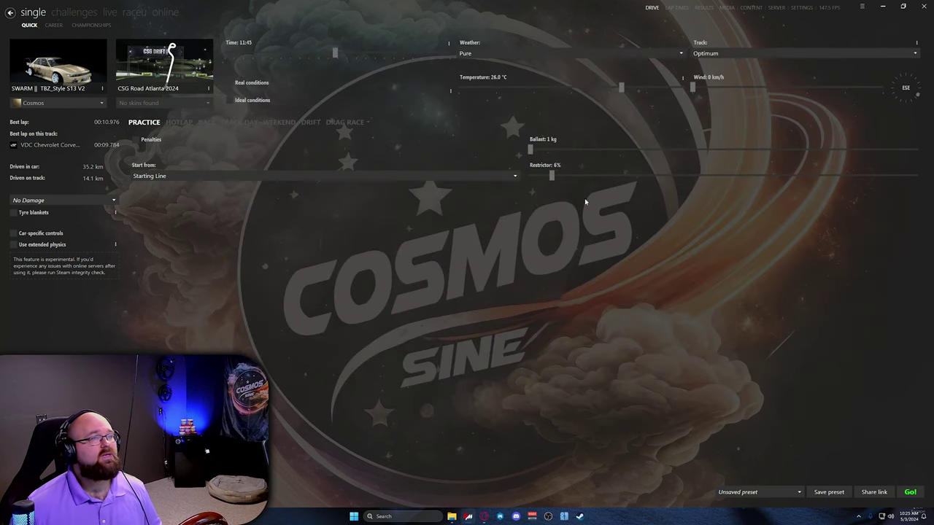
left_click(801, 9)
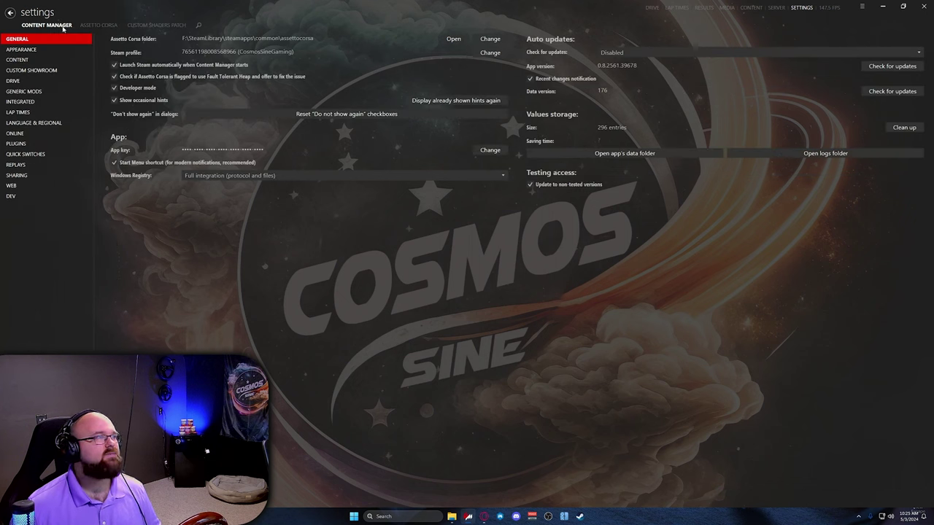
left_click(30, 49)
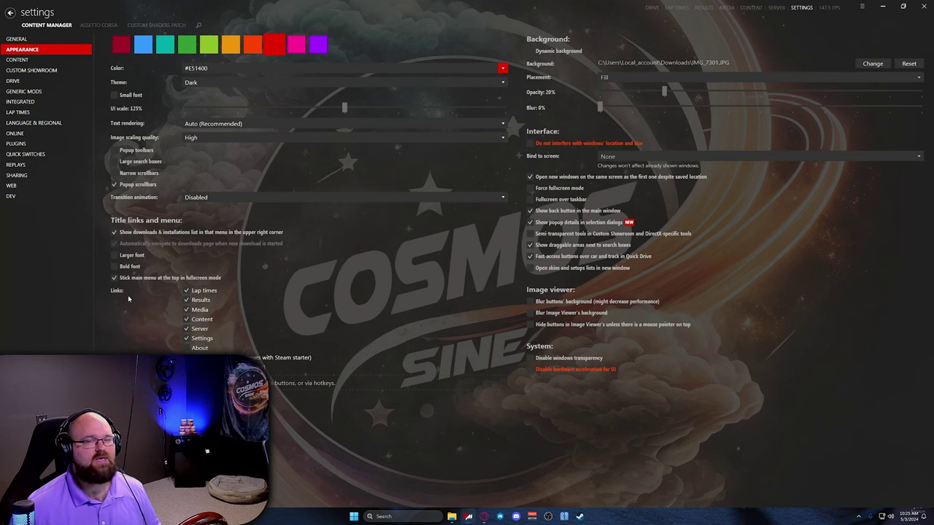
left_click(902, 7)
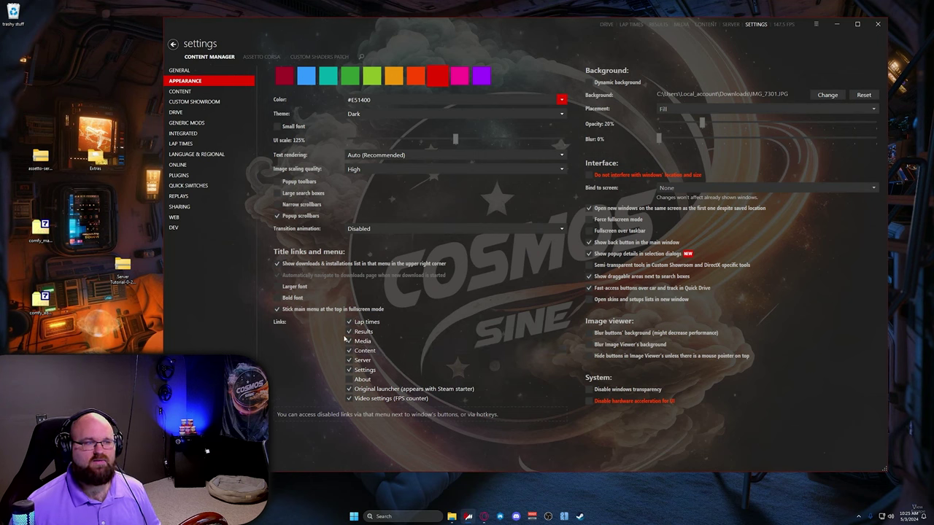
Keep the Server link enabled and show the maximized server presets with Server Tutorial.
left_click(349, 361)
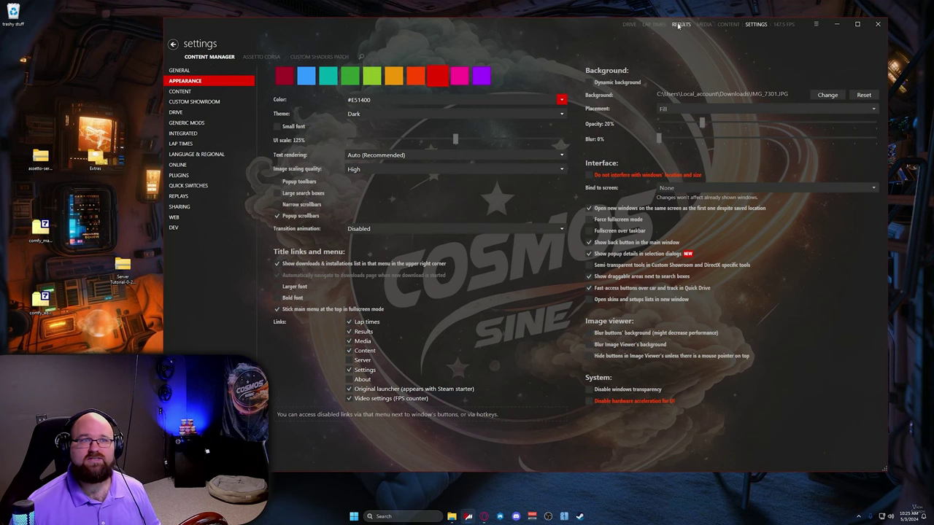
left_click(350, 361)
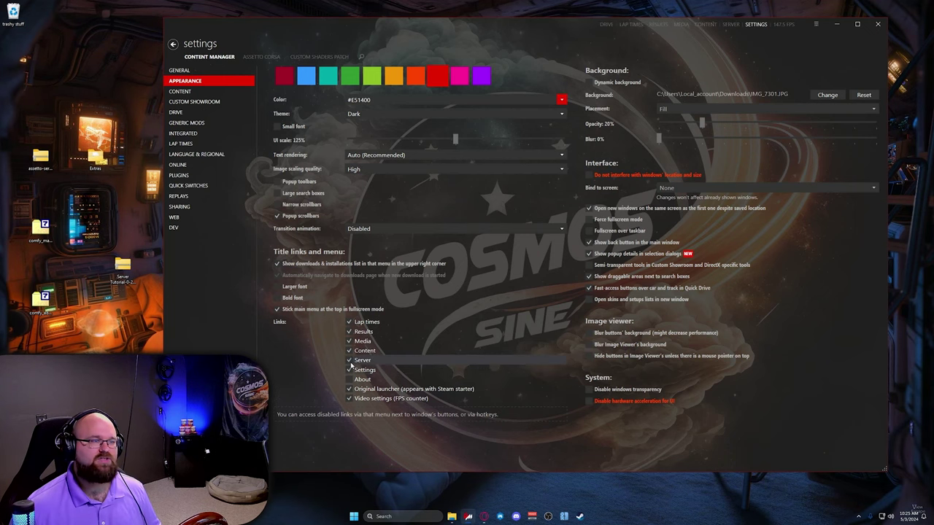
left_click(731, 24)
left_click(857, 25)
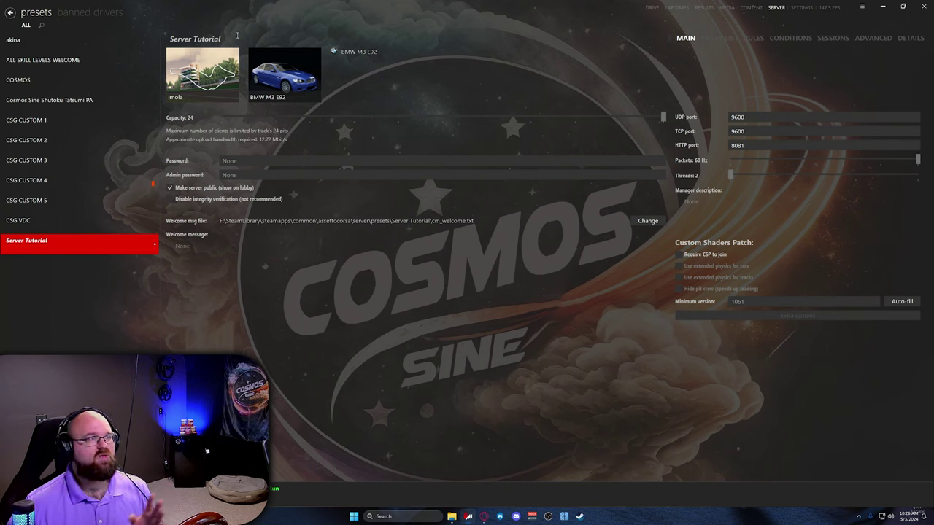
mouse_move(178, 91)
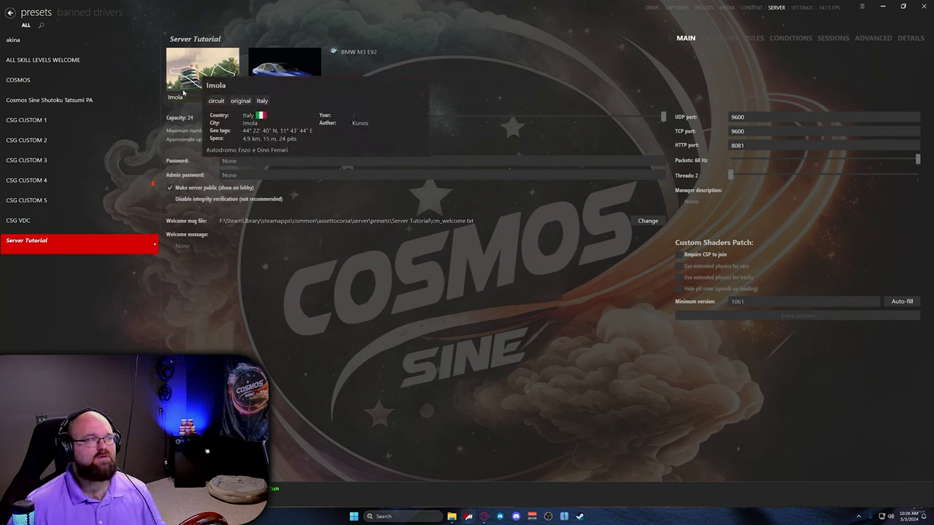
mouse_move(272, 79)
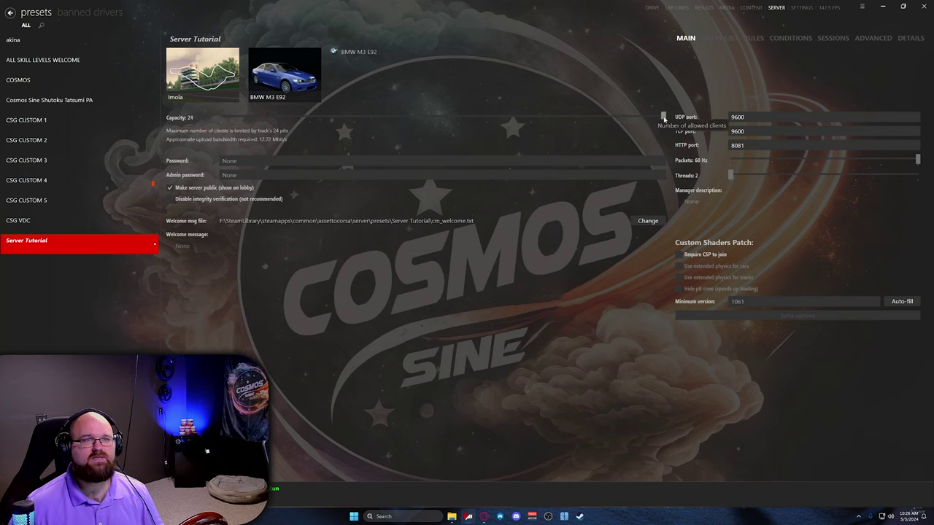
left_click_drag(659, 115, 644, 116)
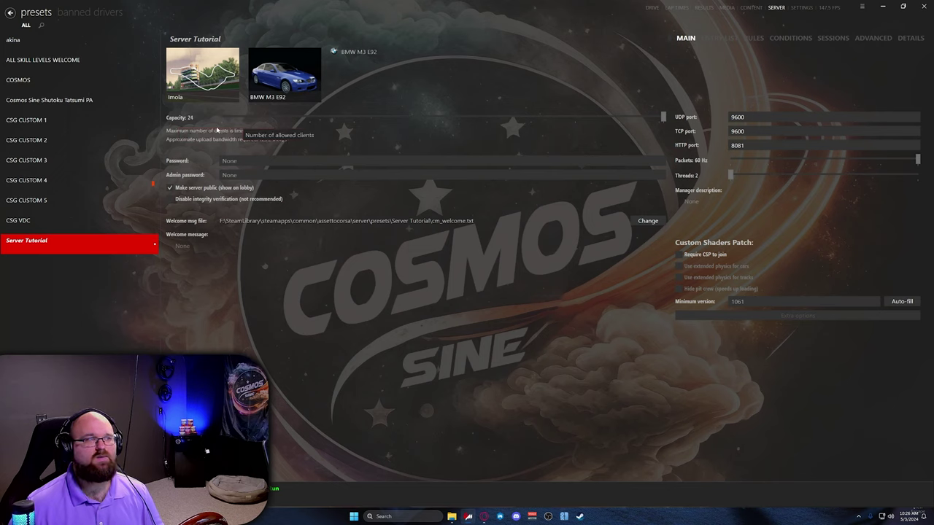